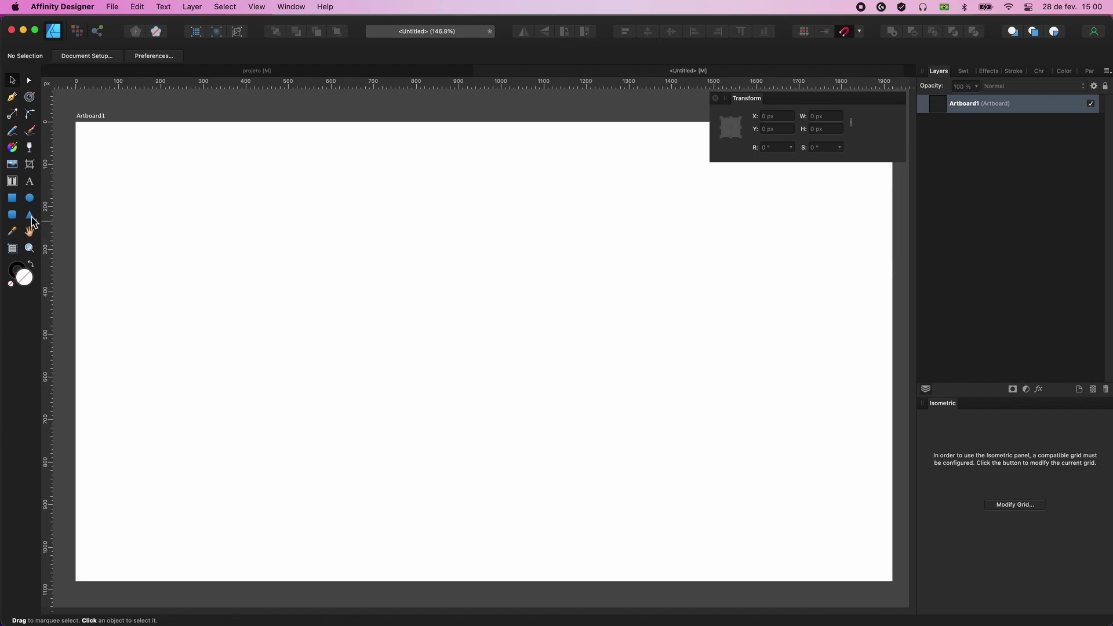
Draw a four-sided square star about 496 × 555 px near the artboard centre
left_click(32, 217)
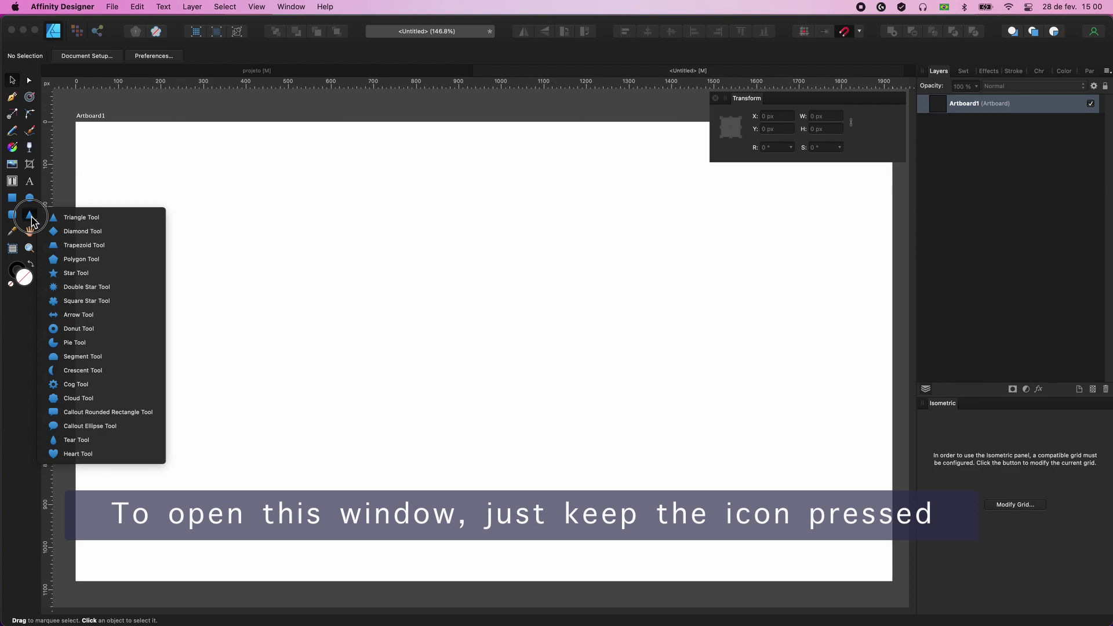
mouse_move(31, 220)
left_mouse_down()
mouse_move(106, 256)
mouse_move(134, 308)
left_mouse_up()
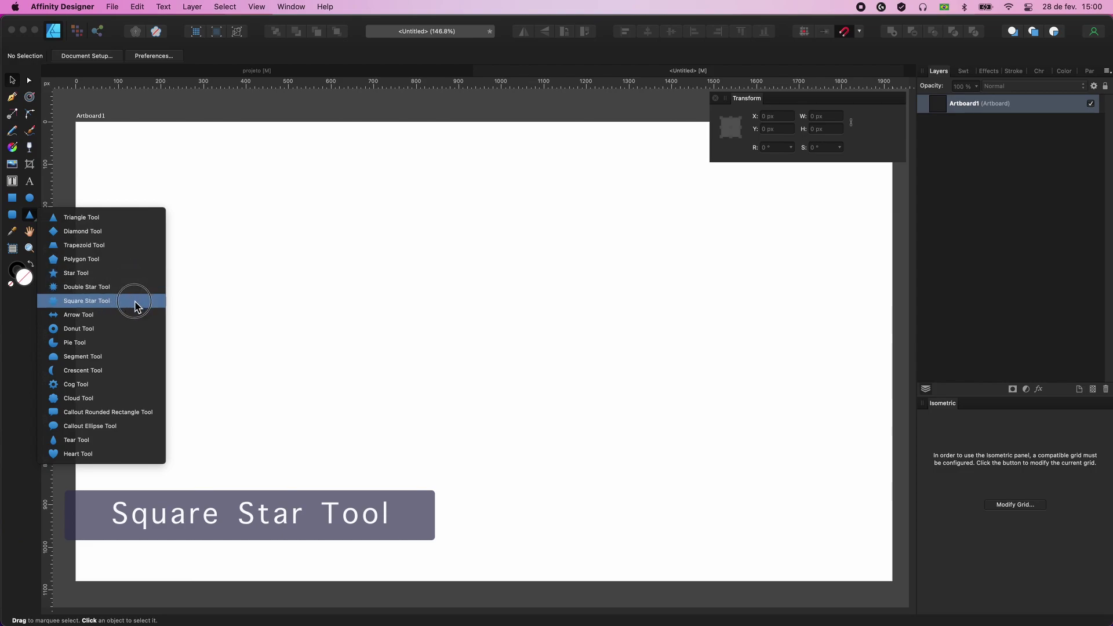
left_click_drag(134, 307, 136, 302)
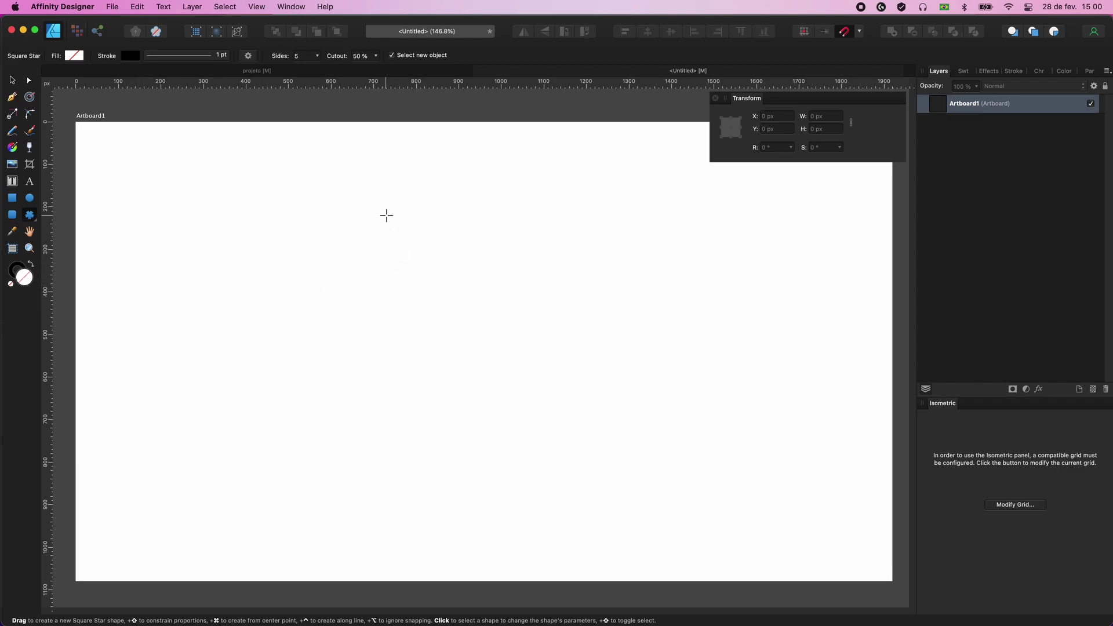
left_click_drag(387, 216, 593, 446)
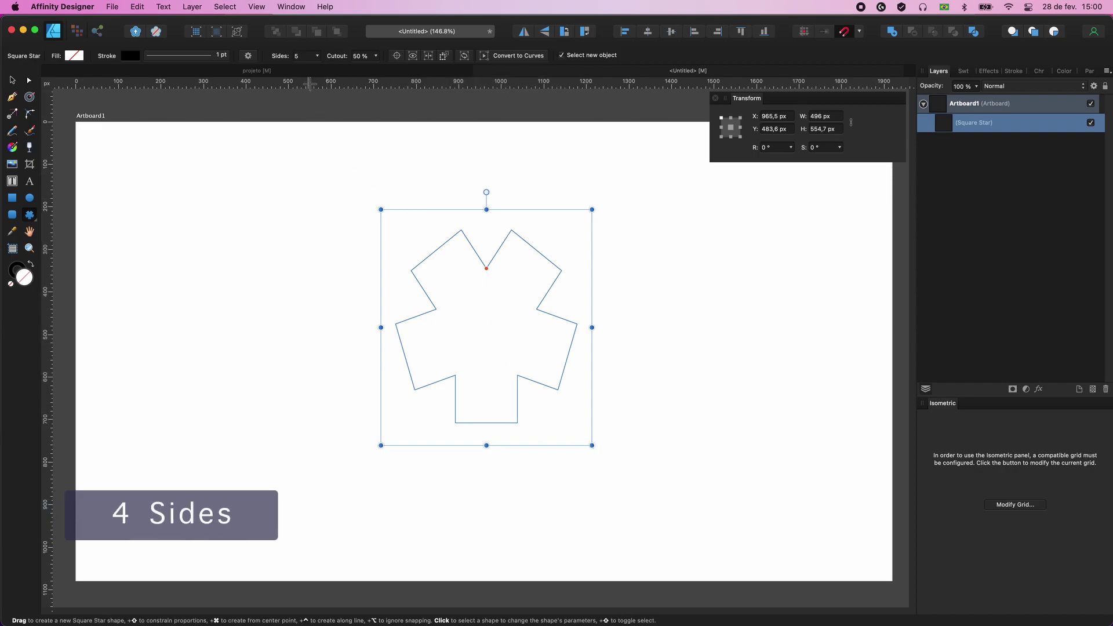
scroll(310, 60, "down", 1)
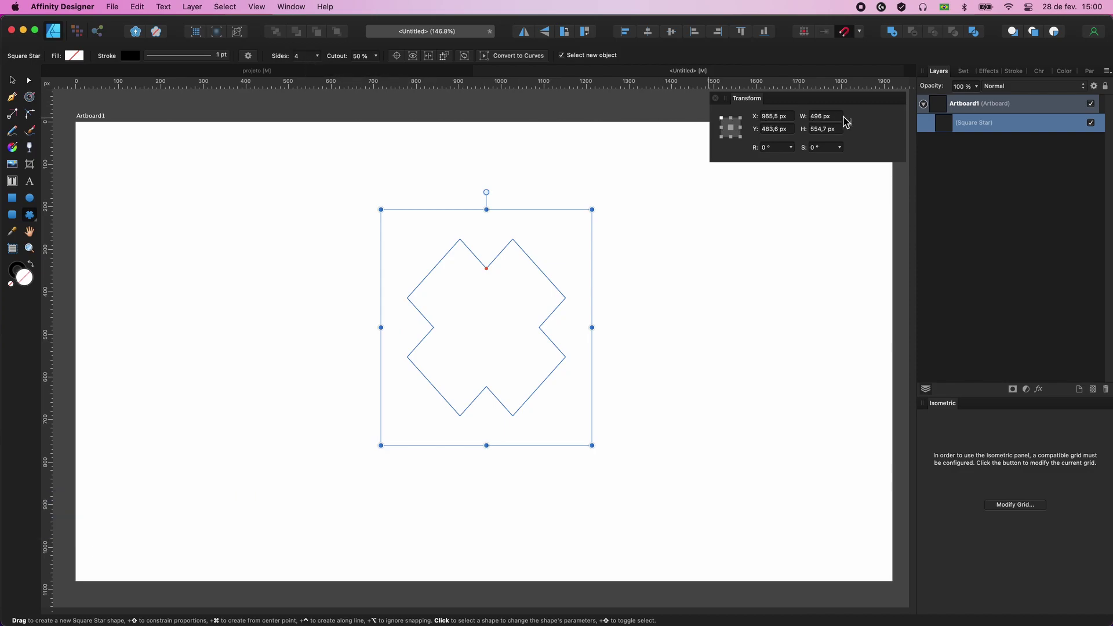
Resize the star to 600 × 600 px and rotate it 45° into an upright cross
left_click(841, 116)
type("600")
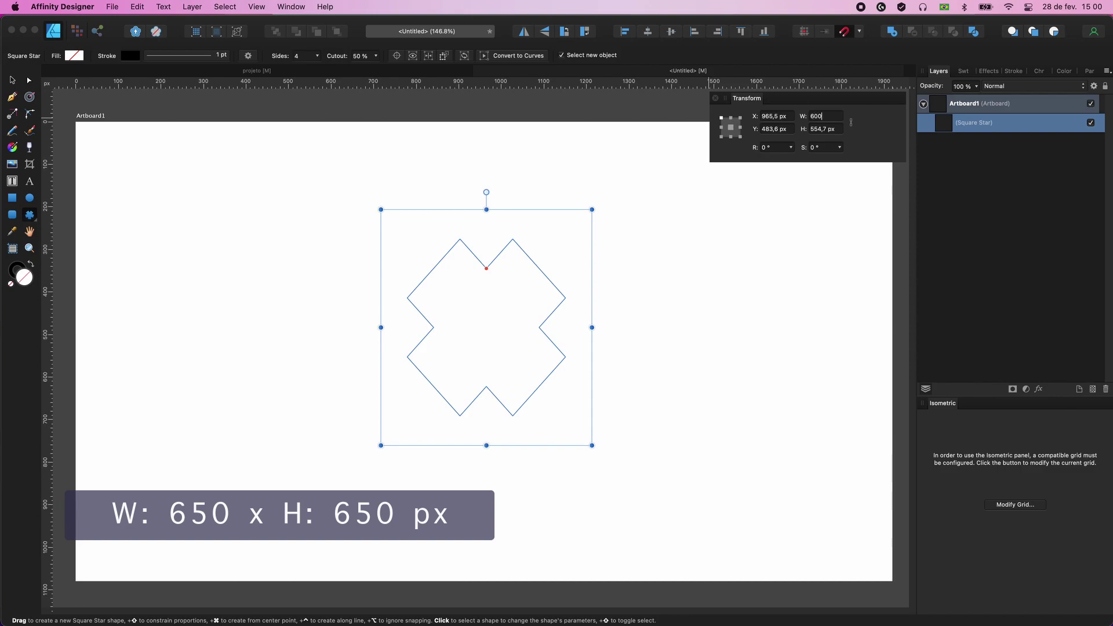
key("Tab")
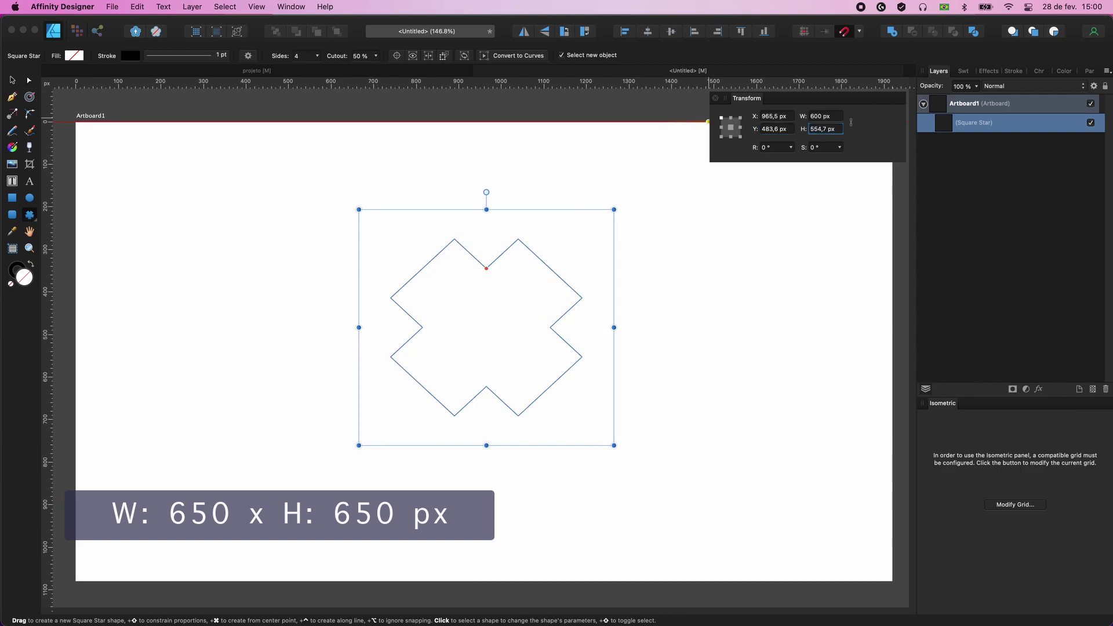
type("600")
key("Return")
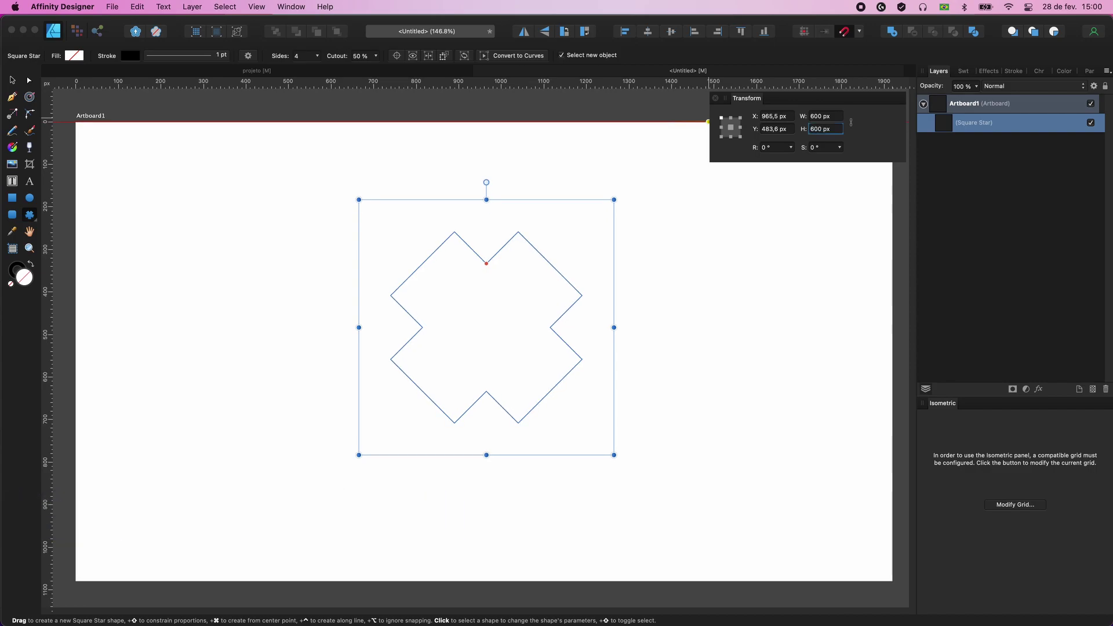
left_click(777, 148)
type("45")
key("Return")
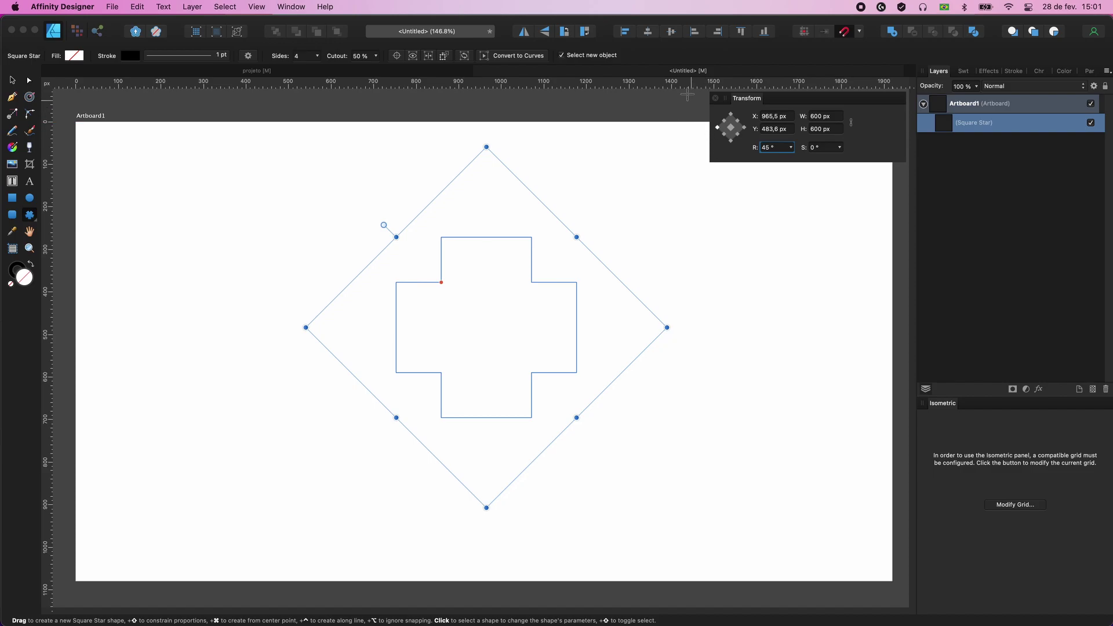
Centre the star horizontally and vertically, convert it to curves, and deselect it
left_click(648, 32)
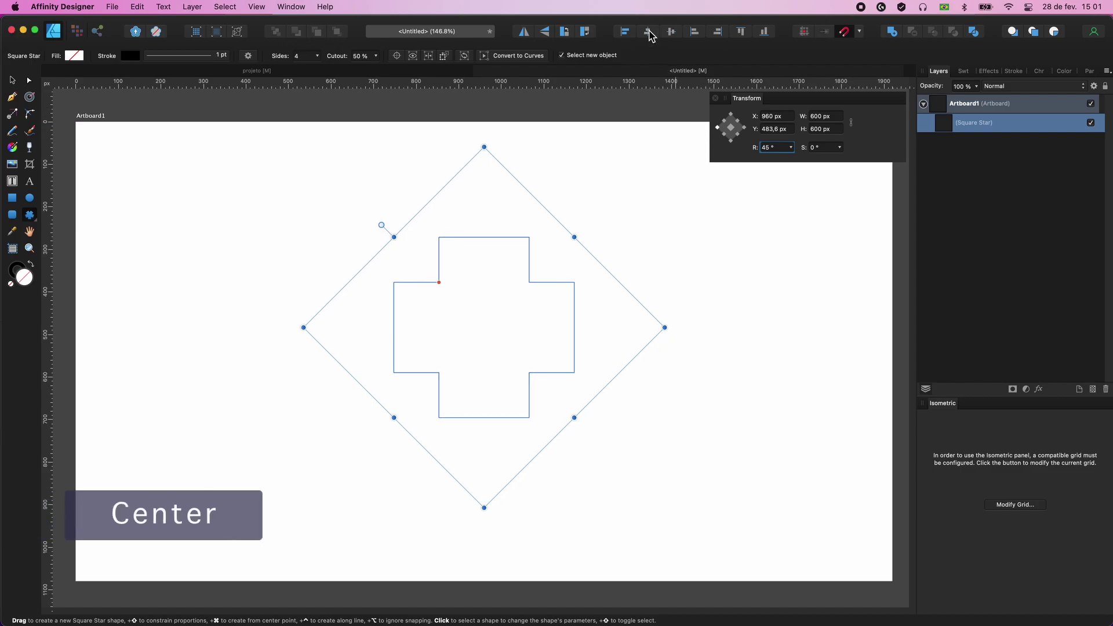
left_click(673, 32)
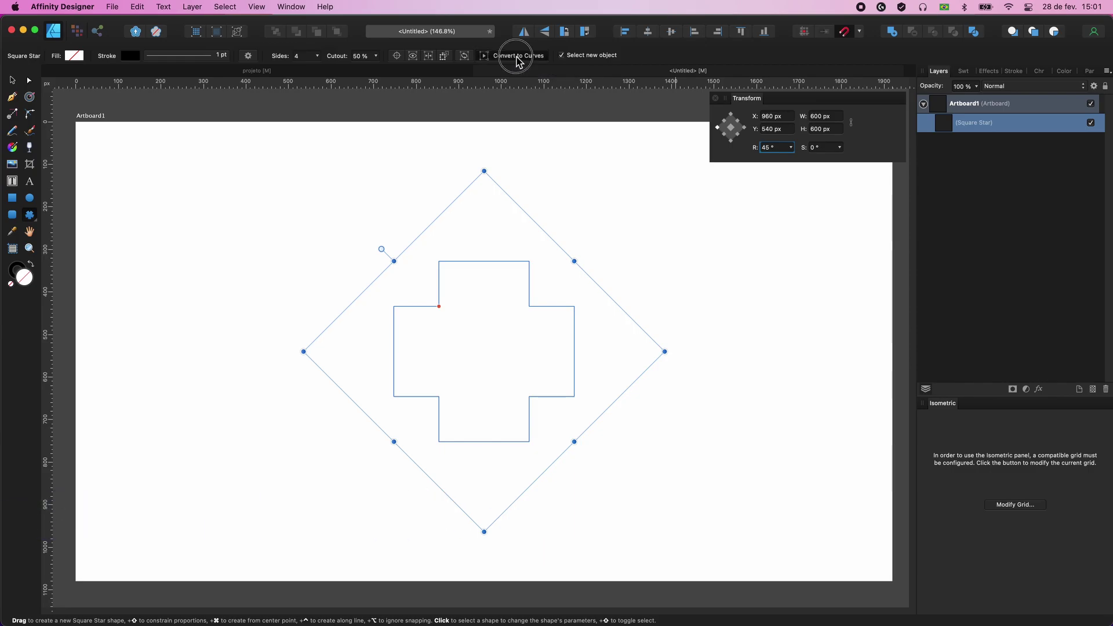
left_click(518, 57)
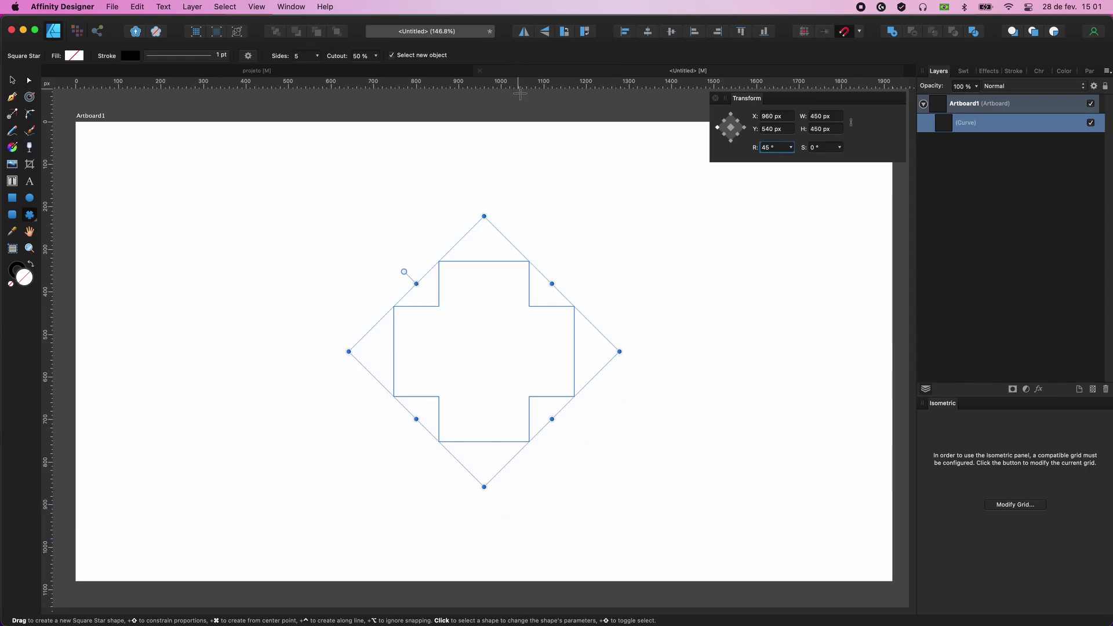
left_click(544, 182)
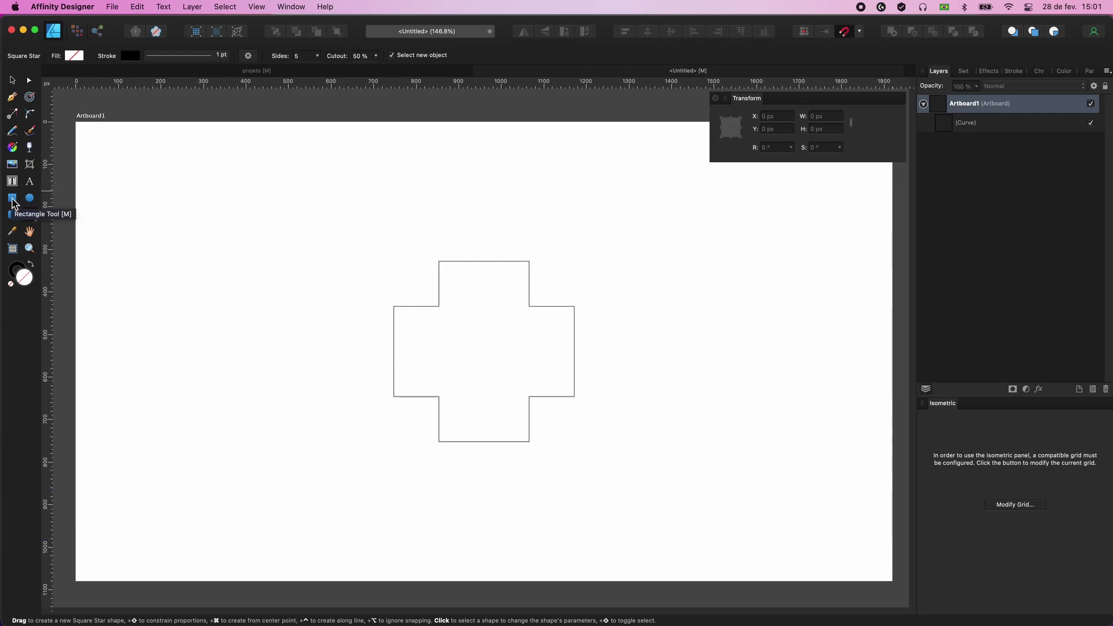
Draw a 60 × 60 px guide square at the centre of the cross
left_click(12, 199)
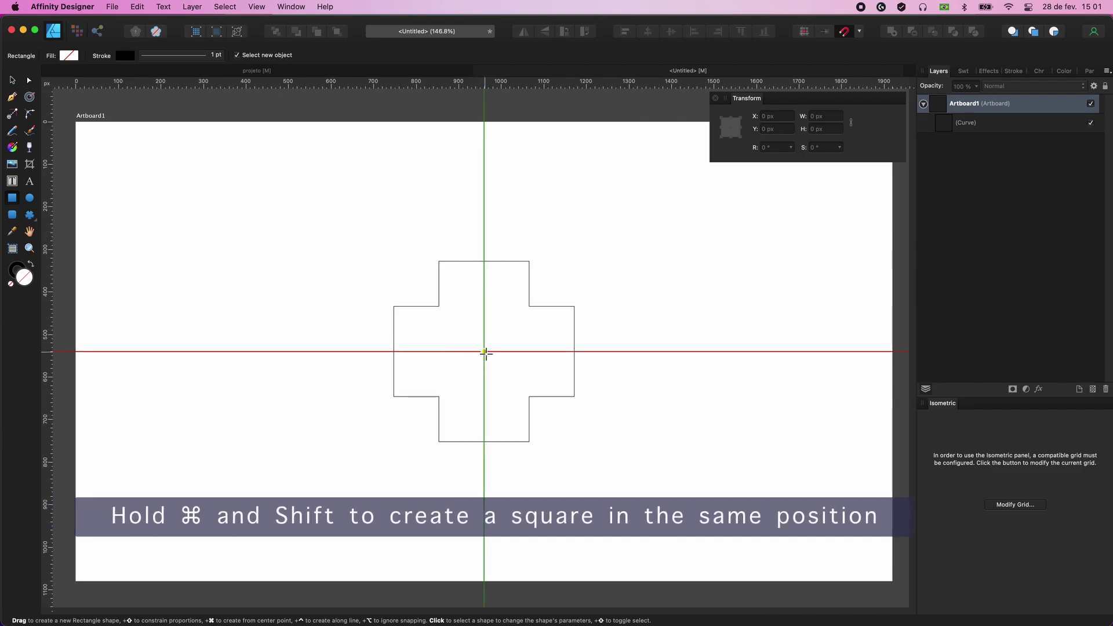
left_click_drag(486, 352, 506, 362)
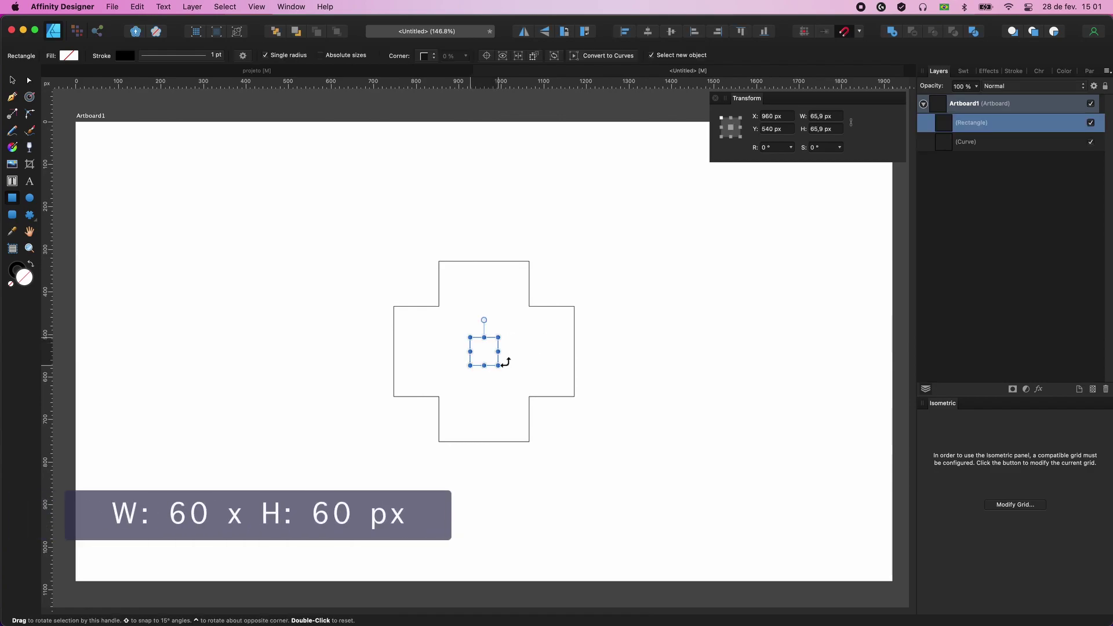
left_click(829, 116)
type("6")
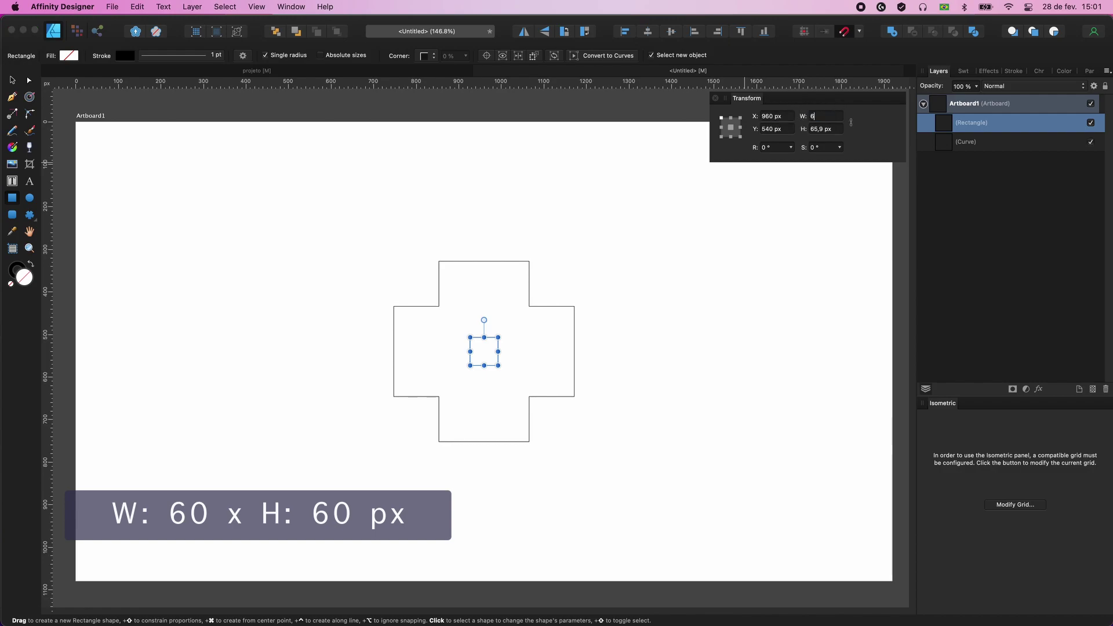
key("Tab")
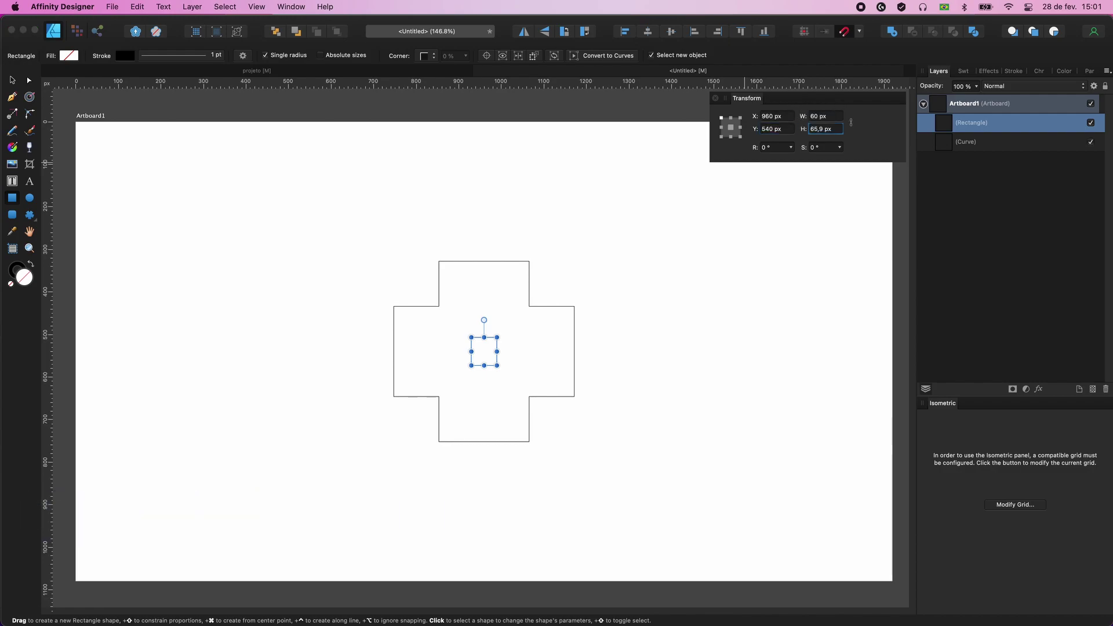
type("60")
key("Return")
left_click(707, 339)
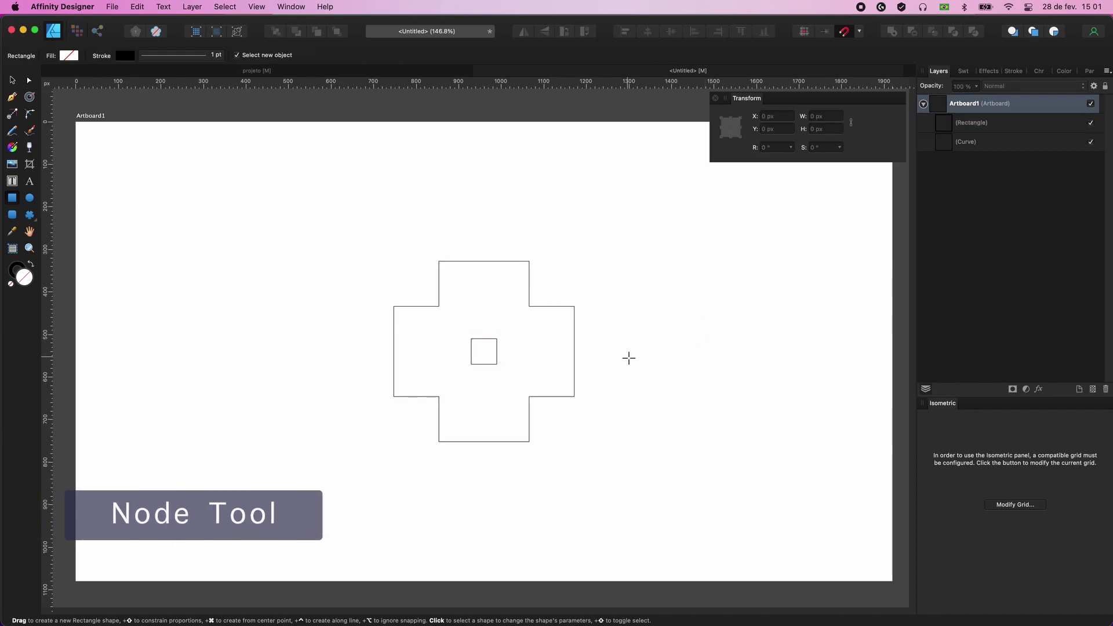
Make the cross's four inner corner nodes smooth with the Node Tool
left_click(30, 83)
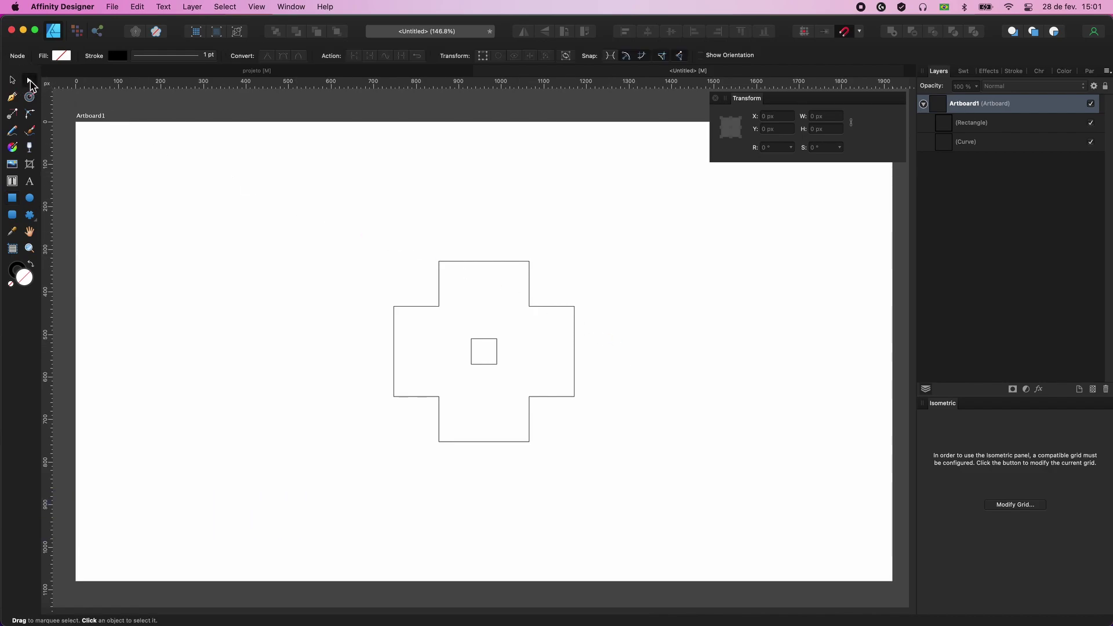
left_click_drag(314, 244, 515, 290)
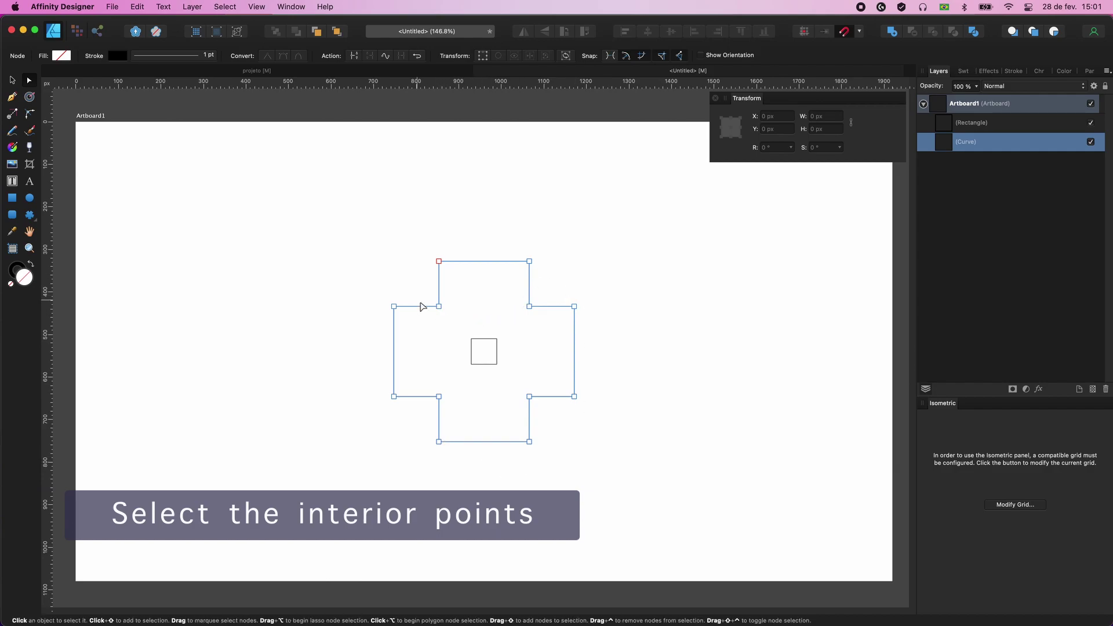
mouse_move(415, 289)
left_mouse_down()
mouse_move(524, 411)
mouse_move(551, 417)
left_mouse_up()
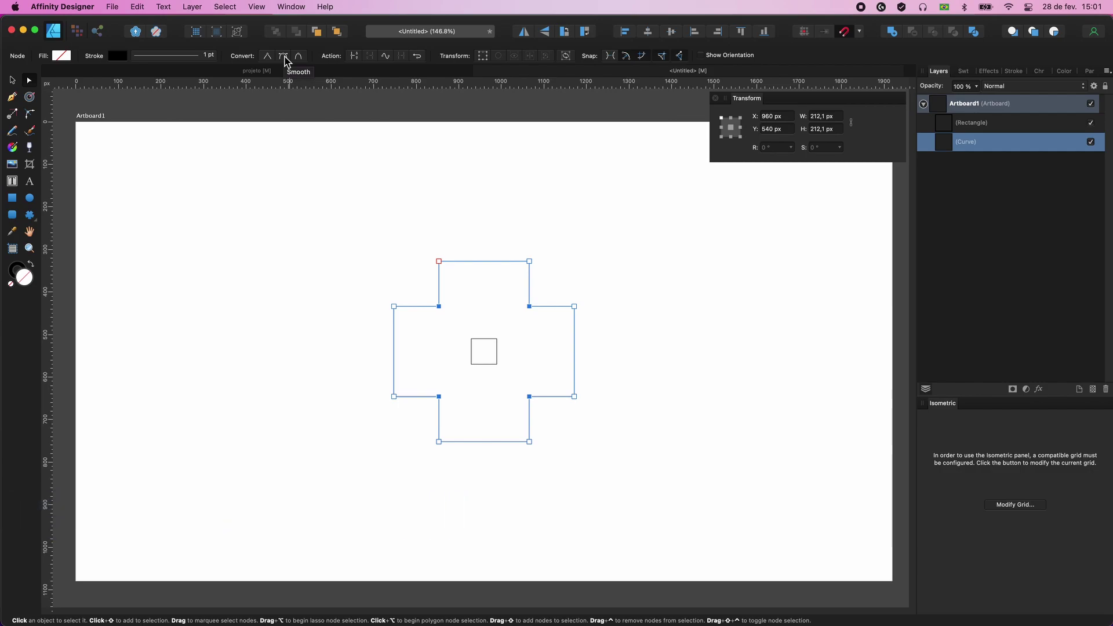
left_click(285, 60)
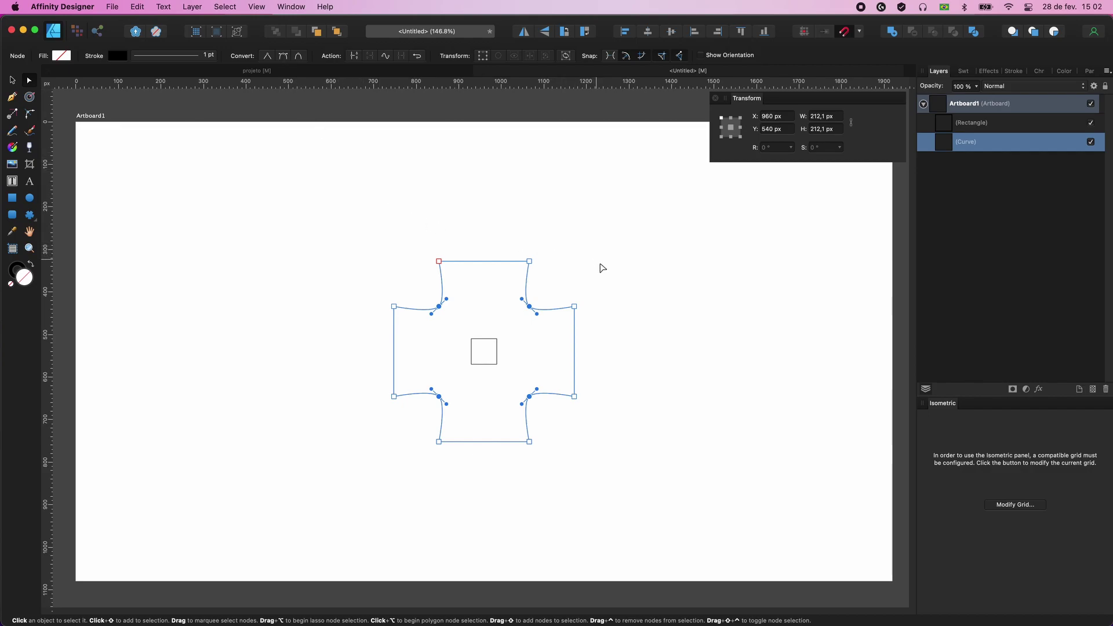
left_click(600, 268)
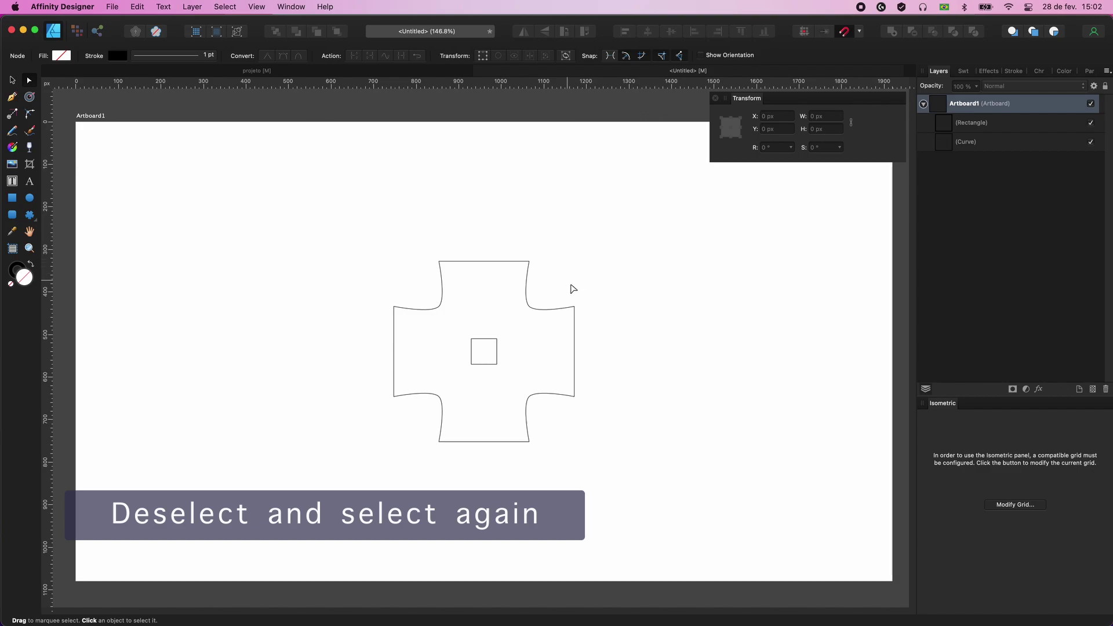
Drag the four smooth inner nodes onto the guide square's matching corners
left_click_drag(573, 289, 583, 267)
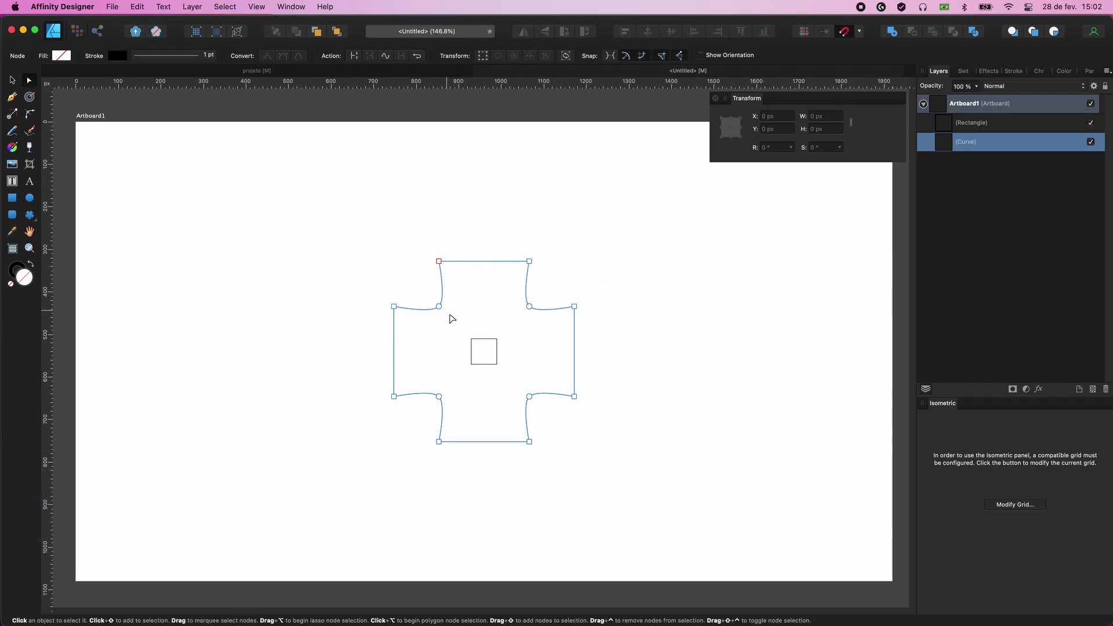
left_click(442, 312)
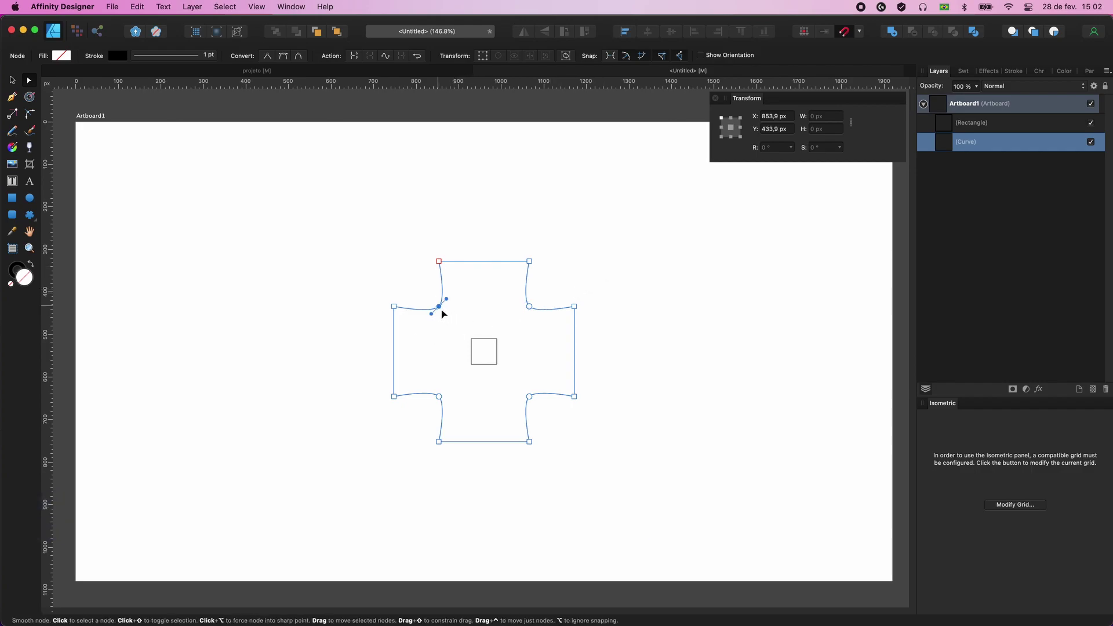
left_click_drag(442, 312, 472, 342)
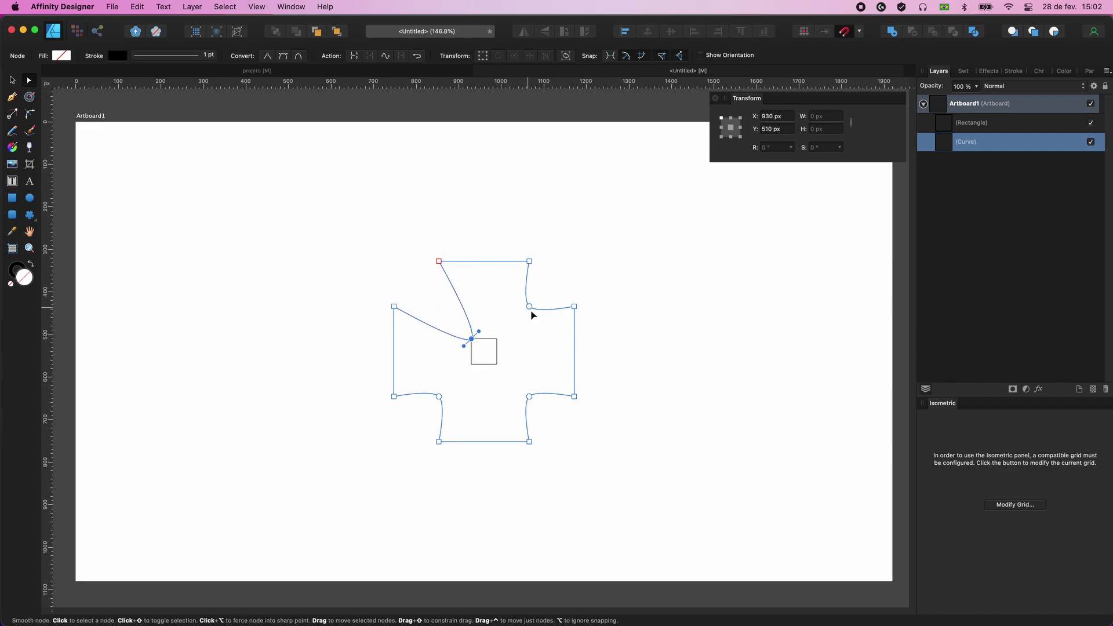
left_click_drag(532, 314, 515, 336)
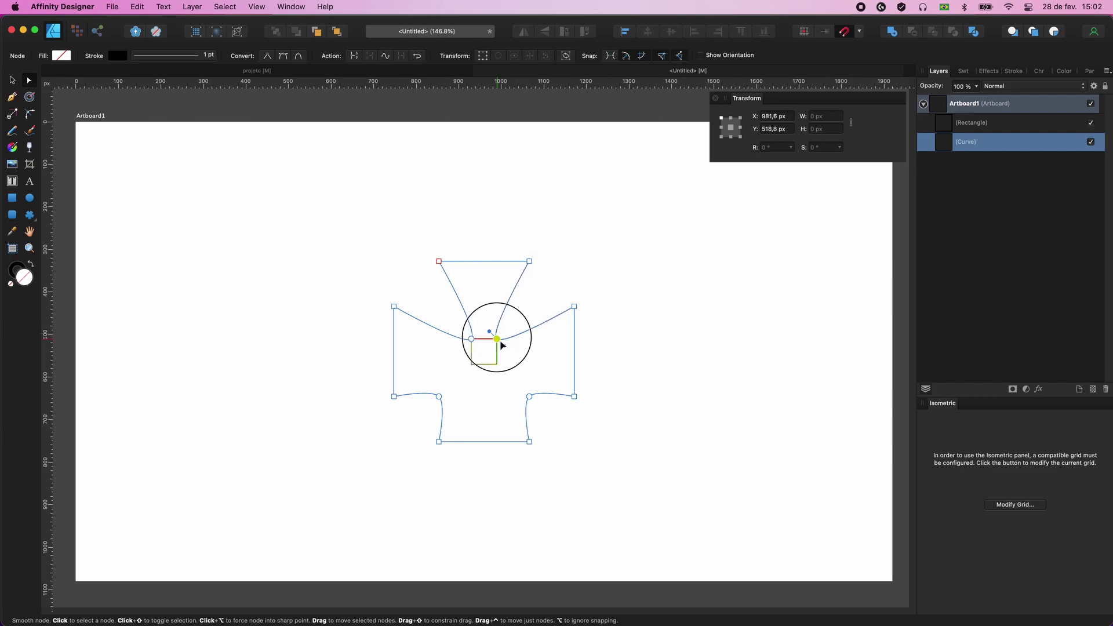
left_click_drag(515, 336, 503, 346)
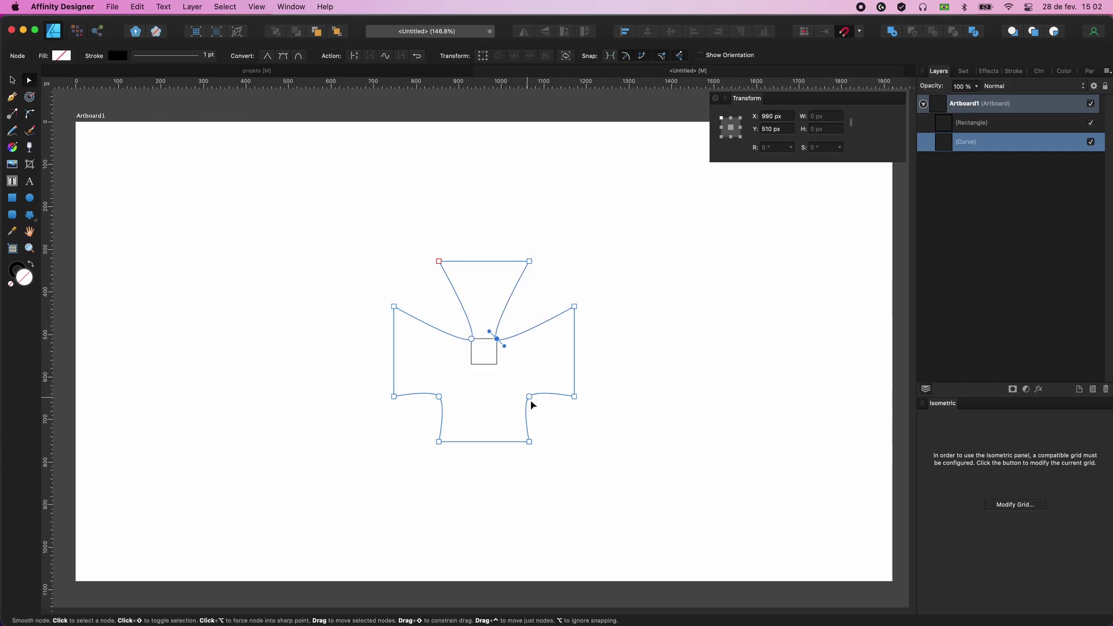
left_click_drag(533, 404, 504, 374)
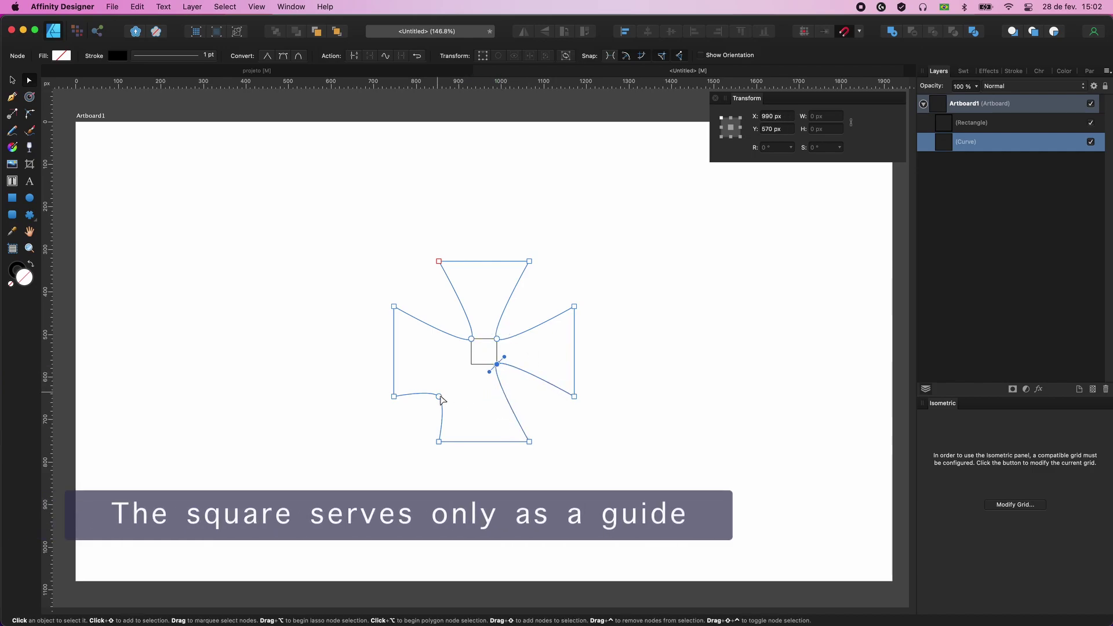
left_click_drag(440, 399, 473, 372)
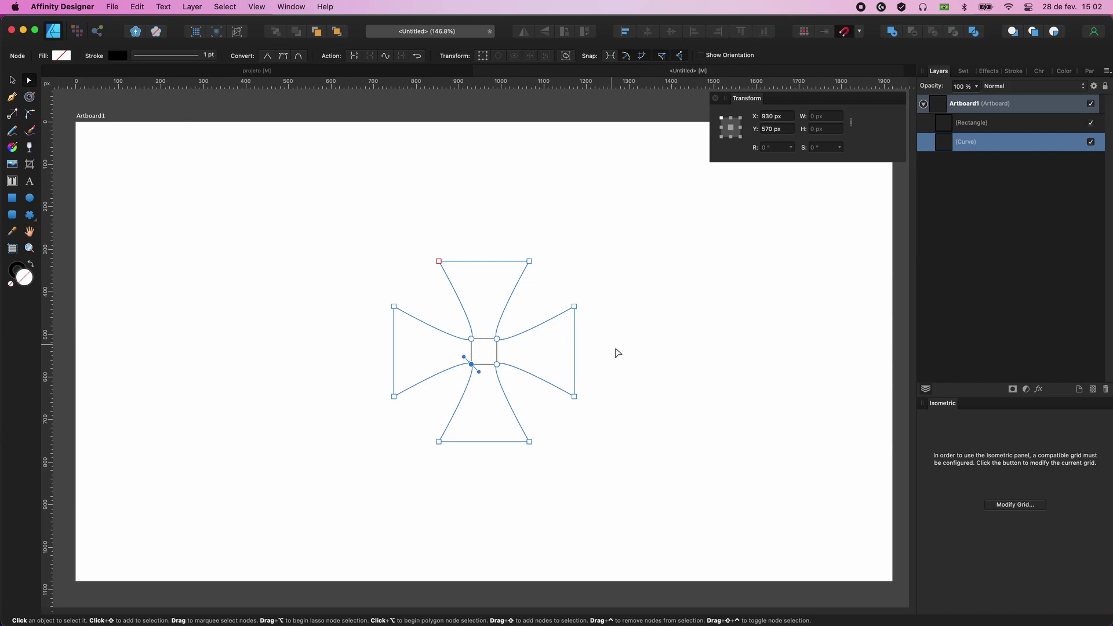
left_click(617, 353)
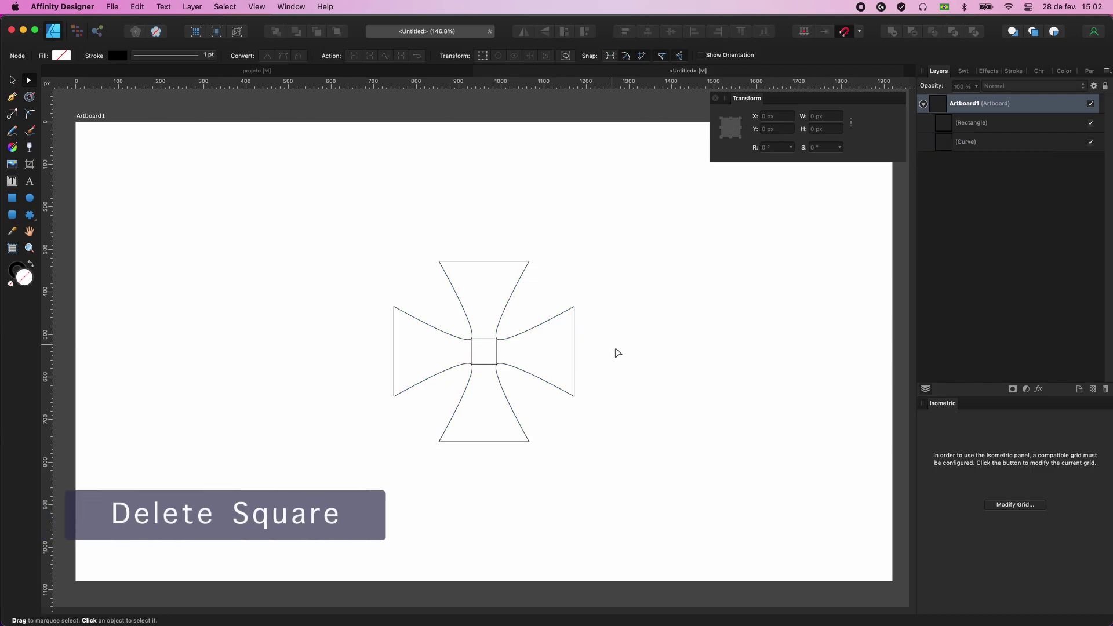
Select and delete the small central guide square
left_click_drag(517, 349, 490, 357)
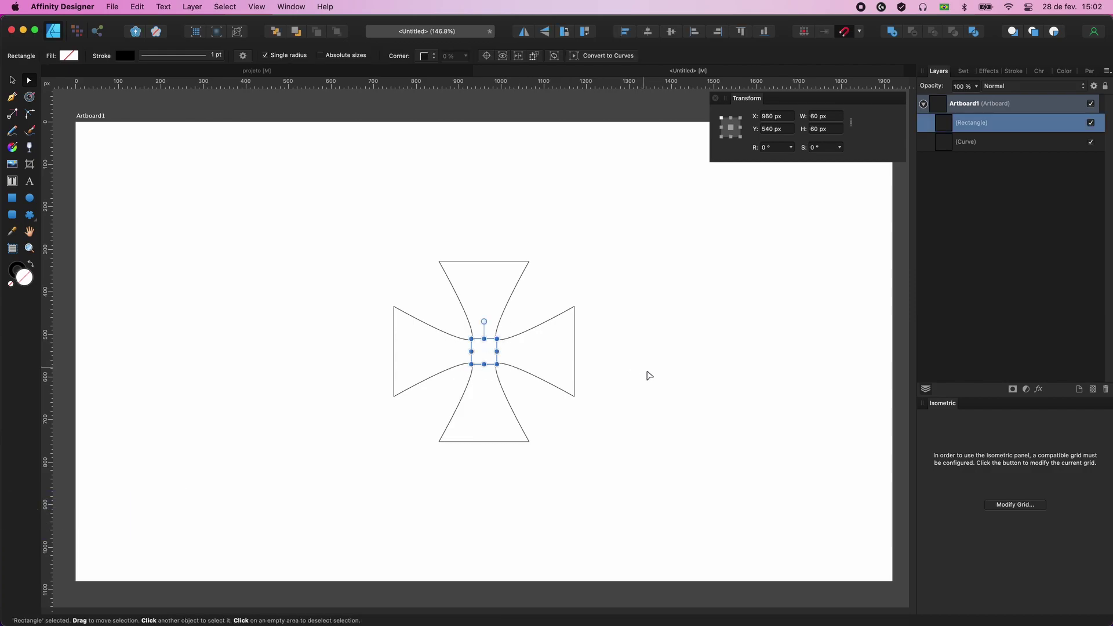
key("Delete")
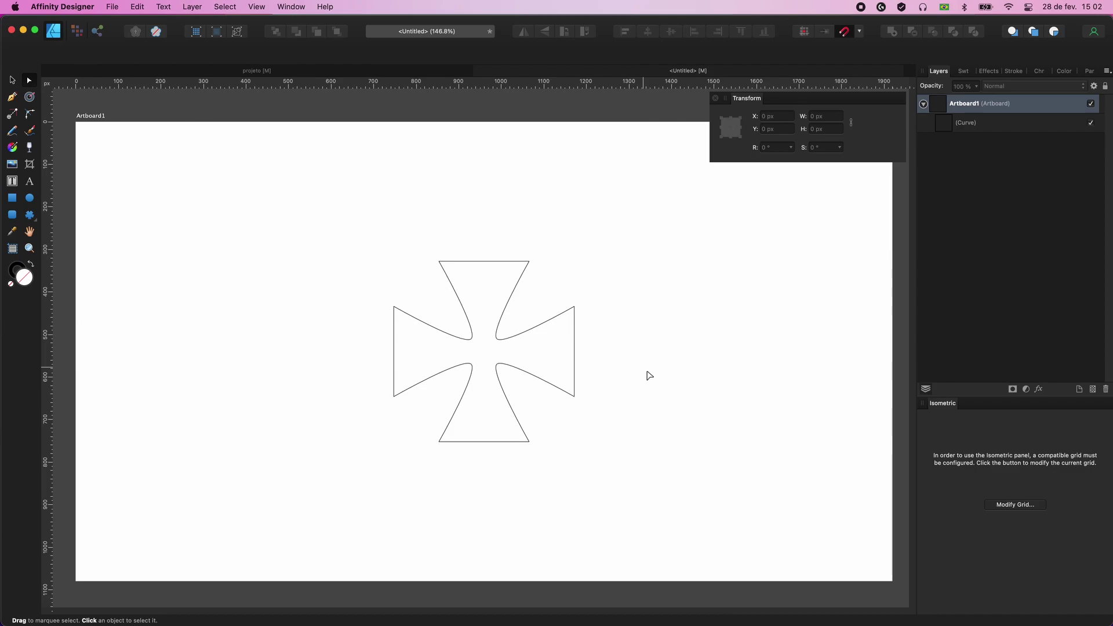